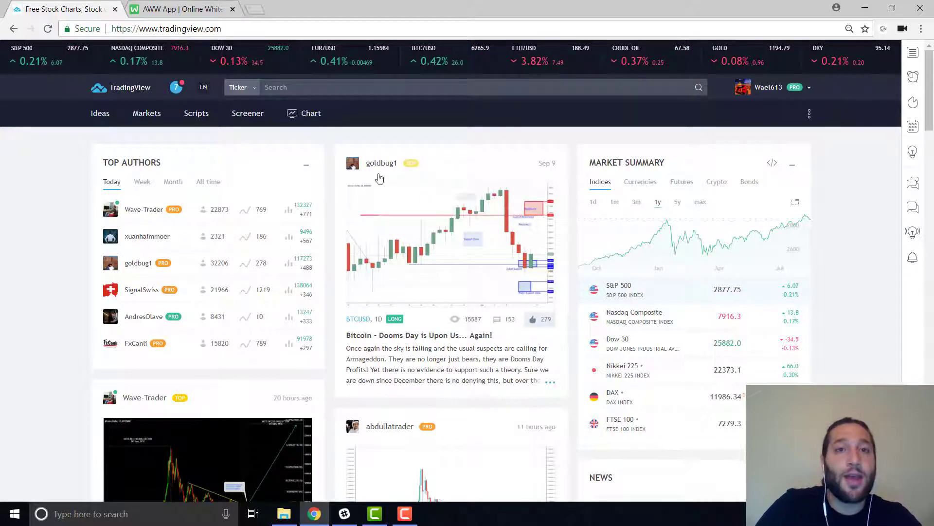
Step: Switch to the AWW App whiteboard with the FUNDAMENTAL ANALYSIS and TECHNICAL ANALYSIS headings
{"action": "left_click", "coordinate": [185, 8]}
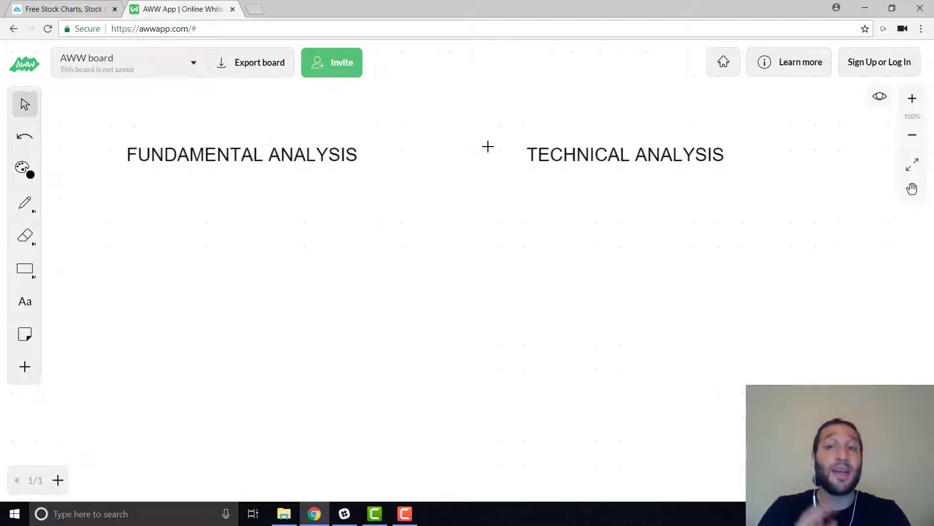
Step: Scribble over the FUNDAMENTAL ANALYSIS heading and erase it
{"action": "left_click", "coordinate": [25, 203]}
{"action": "mouse_move", "coordinate": [116, 156]}
{"action": "left_mouse_down"}
{"action": "mouse_move", "coordinate": [353, 176]}
{"action": "mouse_move", "coordinate": [254, 142]}
{"action": "mouse_move", "coordinate": [158, 140]}
{"action": "mouse_move", "coordinate": [286, 167]}
{"action": "mouse_move", "coordinate": [353, 158]}
{"action": "mouse_move", "coordinate": [139, 138]}
{"action": "mouse_move", "coordinate": [161, 162]}
{"action": "mouse_move", "coordinate": [359, 144]}
{"action": "mouse_move", "coordinate": [109, 155]}
{"action": "left_mouse_up"}
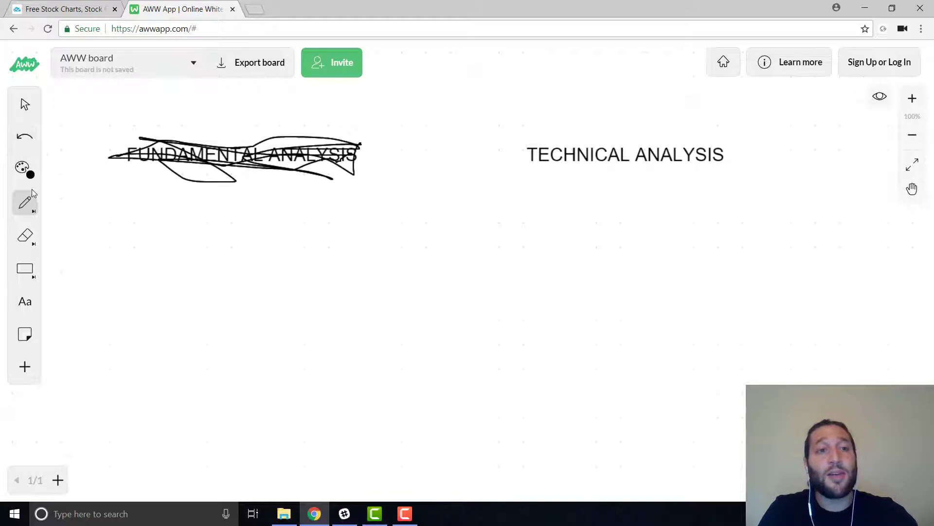
{"action": "left_click", "coordinate": [25, 235]}
{"action": "mouse_move", "coordinate": [127, 155]}
{"action": "left_mouse_down"}
{"action": "mouse_move", "coordinate": [276, 121]}
{"action": "mouse_move", "coordinate": [100, 141]}
{"action": "mouse_move", "coordinate": [80, 156]}
{"action": "mouse_move", "coordinate": [264, 163]}
{"action": "mouse_move", "coordinate": [237, 176]}
{"action": "mouse_move", "coordinate": [185, 148]}
{"action": "mouse_move", "coordinate": [189, 180]}
{"action": "mouse_move", "coordinate": [307, 186]}
{"action": "mouse_move", "coordinate": [257, 160]}
{"action": "mouse_move", "coordinate": [303, 138]}
{"action": "mouse_move", "coordinate": [346, 138]}
{"action": "mouse_move", "coordinate": [356, 219]}
{"action": "mouse_move", "coordinate": [323, 116]}
{"action": "mouse_move", "coordinate": [284, 179]}
{"action": "mouse_move", "coordinate": [321, 179]}
{"action": "mouse_move", "coordinate": [277, 140]}
{"action": "left_mouse_up"}
Step: Move the TECHNICAL ANALYSIS heading to the centre of the board
{"action": "left_click", "coordinate": [25, 104]}
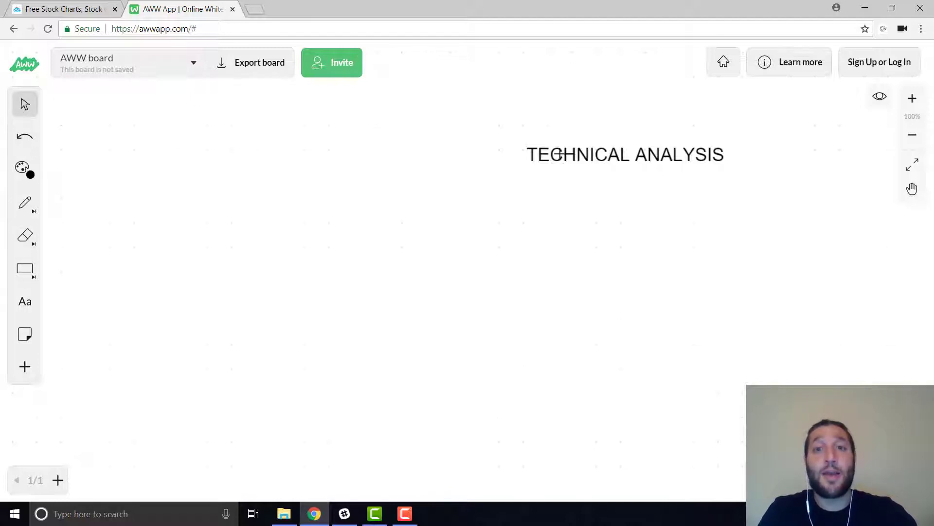
{"action": "left_click_drag", "start_coordinate": [556, 153], "coordinate": [341, 152]}
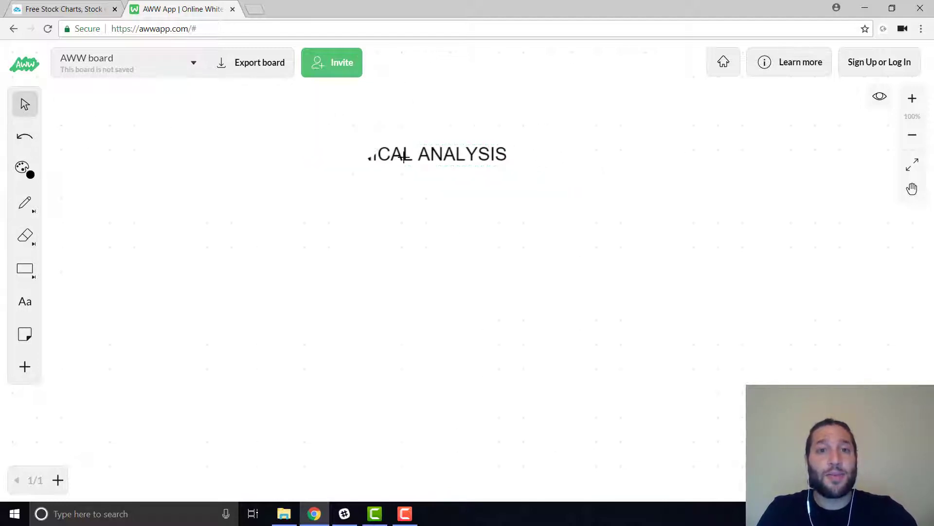
{"action": "left_click_drag", "start_coordinate": [420, 170], "coordinate": [515, 240]}
{"action": "left_click", "coordinate": [497, 310]}
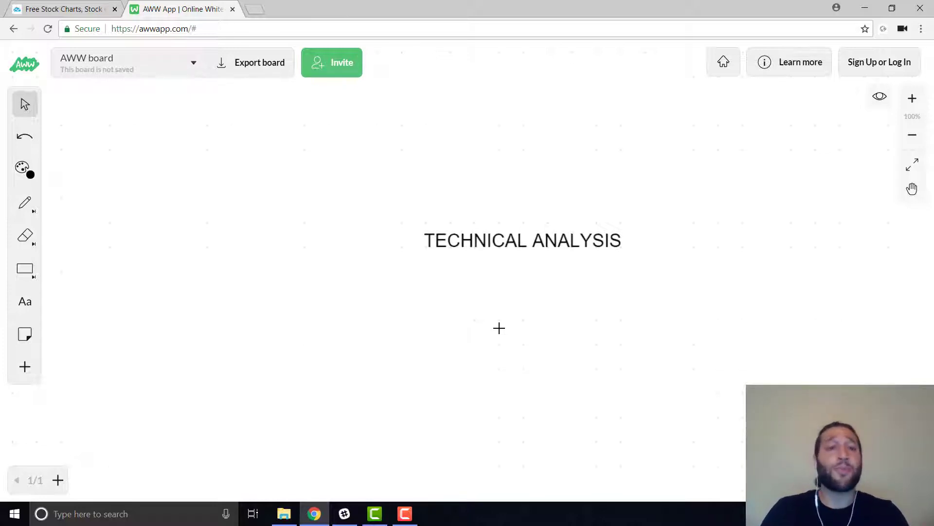
Step: Handwrite 'up' and 'down' under TECHNICAL ANALYSIS with a horizontal line beneath them
{"action": "left_click", "coordinate": [22, 212]}
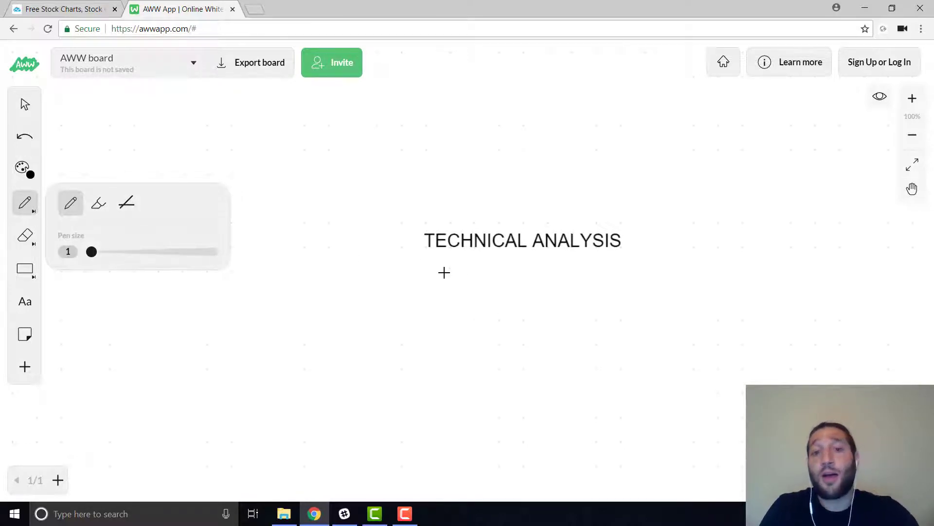
{"action": "mouse_move", "coordinate": [444, 272]}
{"action": "left_mouse_down"}
{"action": "mouse_move", "coordinate": [454, 287]}
{"action": "mouse_move", "coordinate": [481, 270]}
{"action": "mouse_move", "coordinate": [454, 346]}
{"action": "mouse_move", "coordinate": [504, 349]}
{"action": "mouse_move", "coordinate": [511, 323]}
{"action": "mouse_move", "coordinate": [542, 341]}
{"action": "left_mouse_up"}
{"action": "left_click_drag", "start_coordinate": [428, 398], "coordinate": [550, 392]}
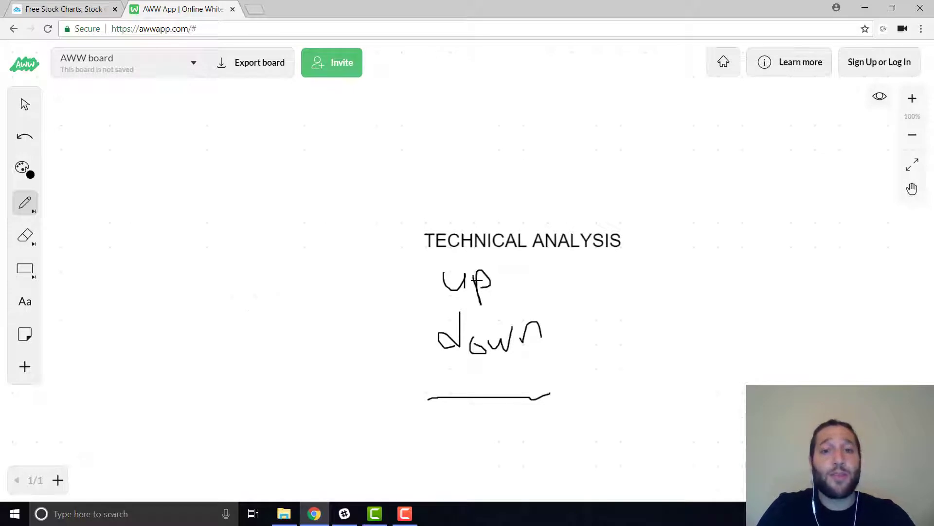
Step: Zoom out and sketch a rising support line, a zigzag price path, and loops around both pullbacks
{"action": "scroll", "coordinate": [477, 282], "scroll_direction": "down", "scroll_amount": 5}
{"action": "scroll", "coordinate": [476, 281], "scroll_direction": "down", "scroll_amount": 2}
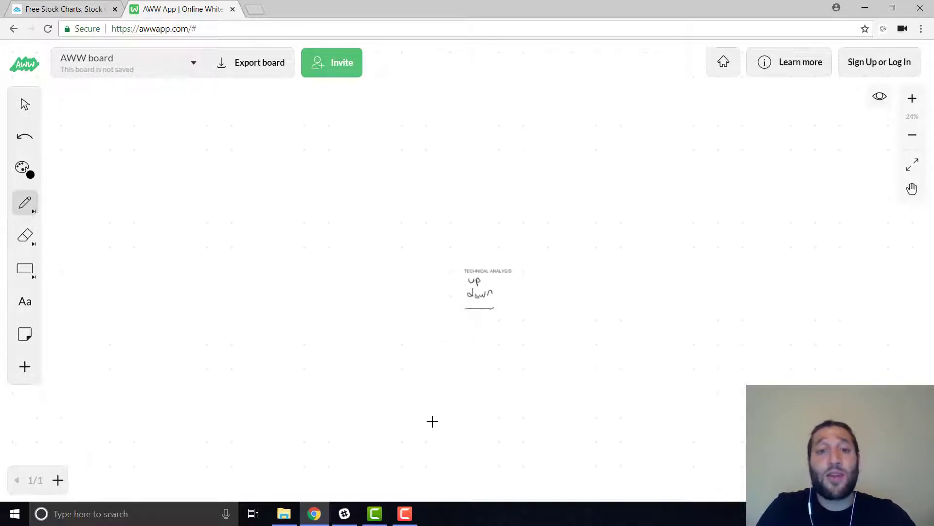
{"action": "mouse_move", "coordinate": [432, 421]}
{"action": "left_mouse_down"}
{"action": "mouse_move", "coordinate": [588, 263]}
{"action": "mouse_move", "coordinate": [720, 156]}
{"action": "left_mouse_up"}
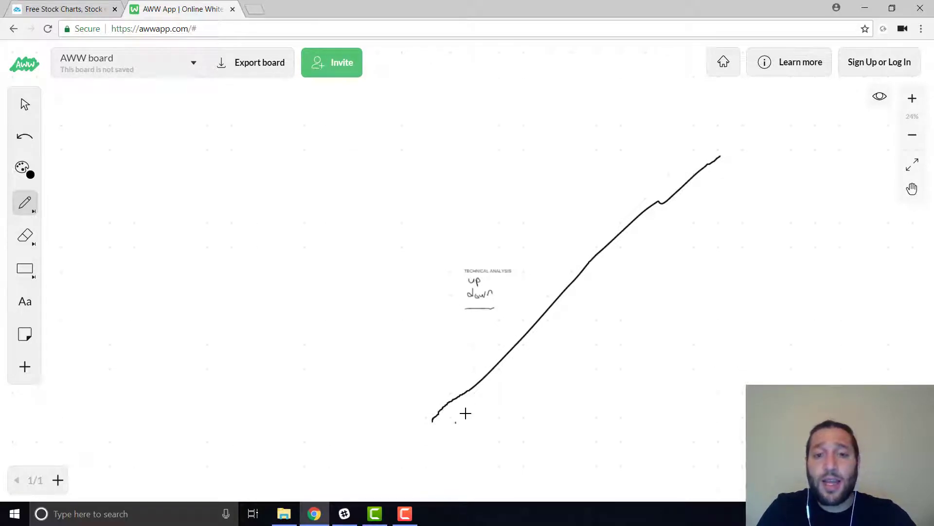
{"action": "mouse_move", "coordinate": [455, 422]}
{"action": "left_mouse_down"}
{"action": "mouse_move", "coordinate": [525, 355]}
{"action": "mouse_move", "coordinate": [580, 394]}
{"action": "mouse_move", "coordinate": [624, 292]}
{"action": "mouse_move", "coordinate": [638, 281]}
{"action": "mouse_move", "coordinate": [699, 327]}
{"action": "mouse_move", "coordinate": [741, 222]}
{"action": "left_mouse_up"}
{"action": "left_click_drag", "start_coordinate": [776, 171], "coordinate": [780, 166]}
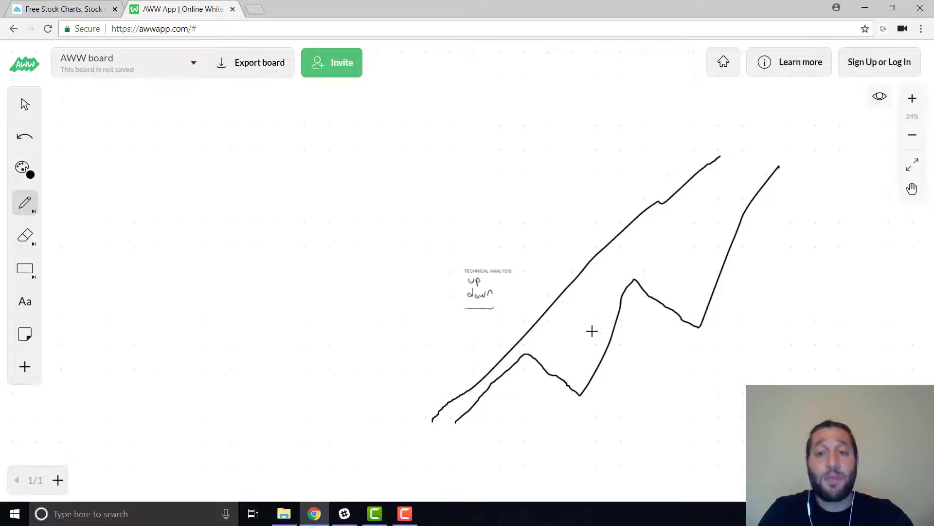
{"action": "mouse_move", "coordinate": [527, 351]}
{"action": "left_mouse_down"}
{"action": "mouse_move", "coordinate": [547, 390]}
{"action": "mouse_move", "coordinate": [587, 401]}
{"action": "mouse_move", "coordinate": [563, 371]}
{"action": "mouse_move", "coordinate": [526, 355]}
{"action": "left_mouse_up"}
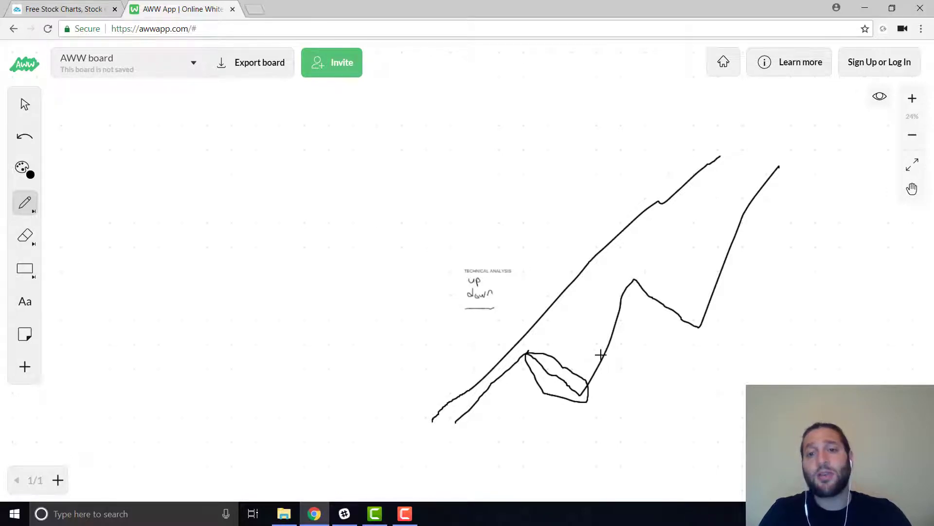
{"action": "mouse_move", "coordinate": [636, 267]}
{"action": "left_mouse_down"}
{"action": "mouse_move", "coordinate": [657, 323]}
{"action": "mouse_move", "coordinate": [702, 339]}
{"action": "mouse_move", "coordinate": [636, 271]}
{"action": "left_mouse_up"}
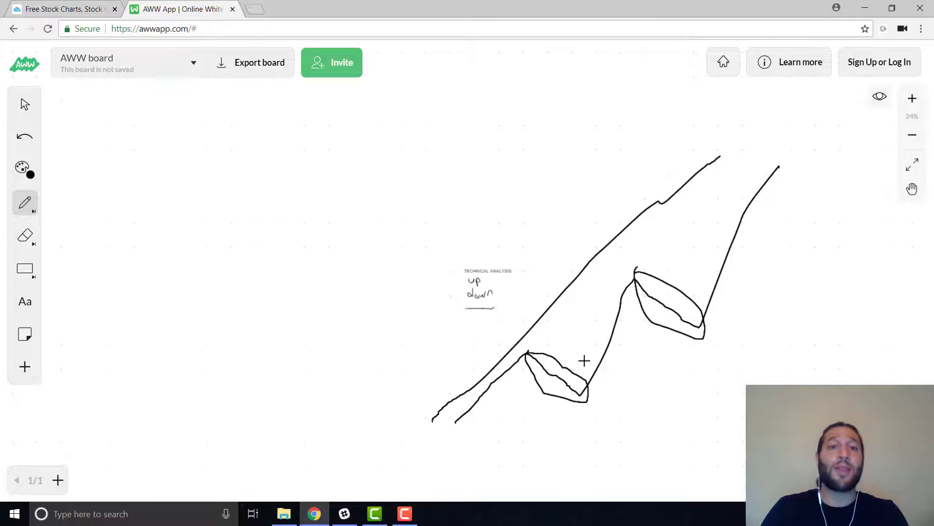
Step: Zoom out further and handwrite 'Bullish' above 'Bearish' to the right of the trend sketch
{"action": "scroll", "coordinate": [406, 348], "scroll_direction": "down", "scroll_amount": 5}
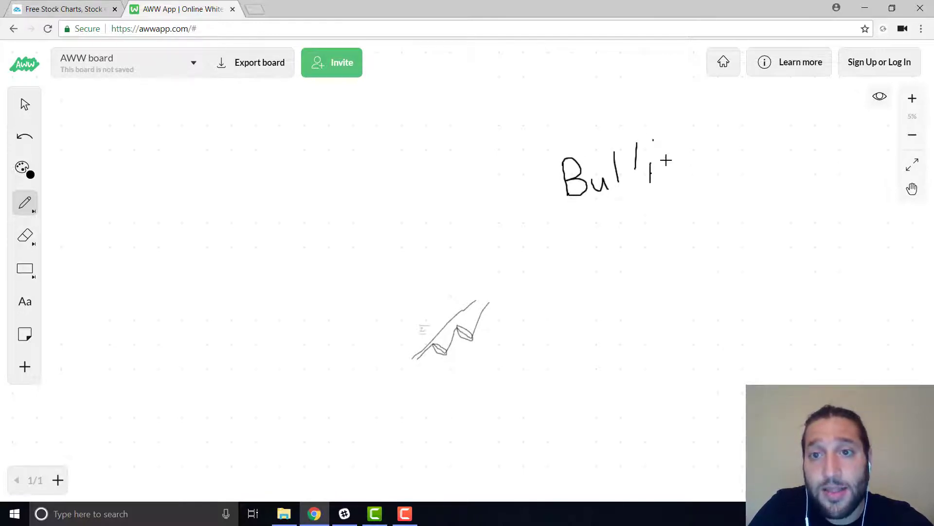
{"action": "left_click_drag", "start_coordinate": [699, 133], "coordinate": [749, 219]}
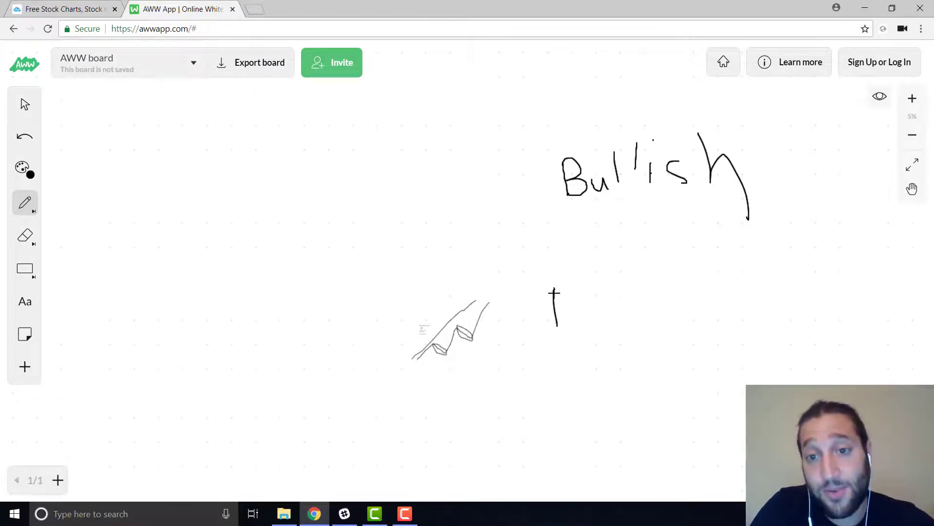
{"action": "left_click_drag", "start_coordinate": [551, 312], "coordinate": [555, 325]}
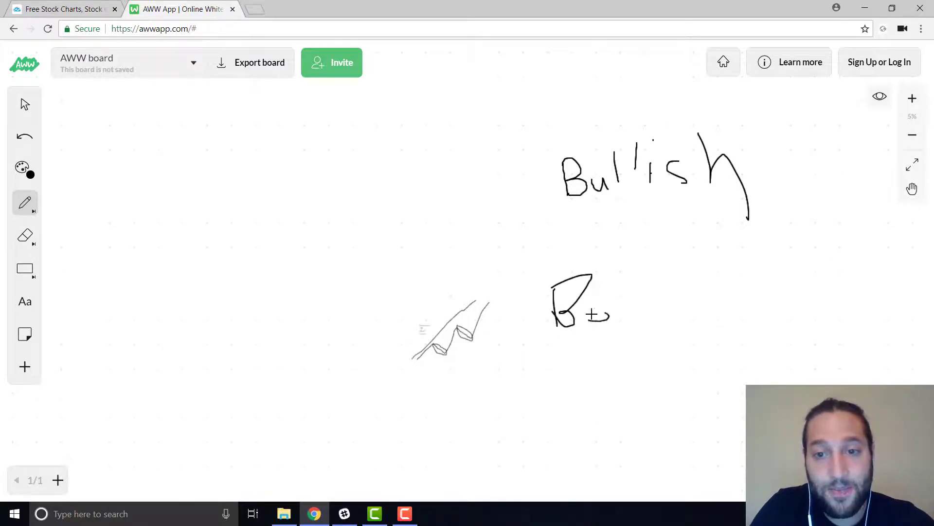
{"action": "mouse_move", "coordinate": [627, 317]}
{"action": "left_mouse_down"}
{"action": "mouse_move", "coordinate": [635, 350]}
{"action": "mouse_move", "coordinate": [644, 344]}
{"action": "left_mouse_up"}
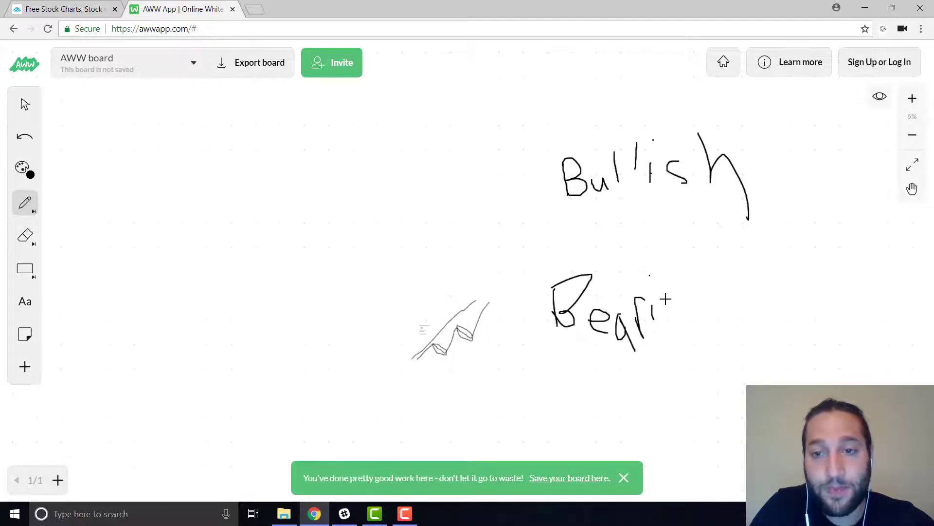
{"action": "left_click_drag", "start_coordinate": [703, 317], "coordinate": [725, 314]}
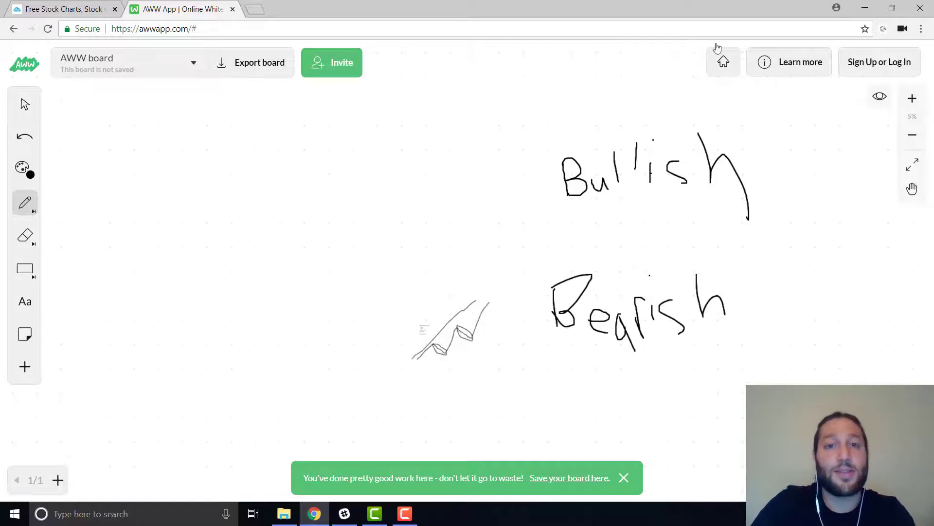
Step: Search BTCUSD in TradingView and open the Bitfinex full-featured daily chart
{"action": "left_click", "coordinate": [120, 6]}
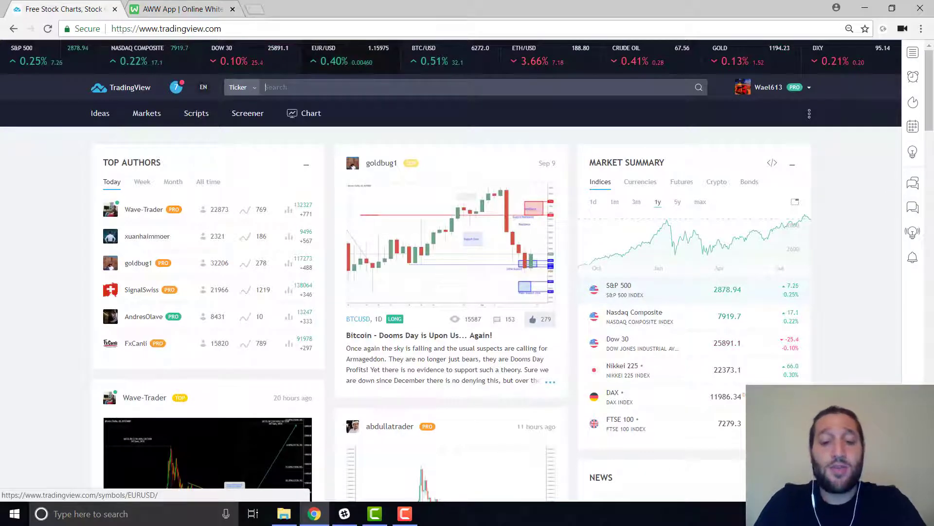
{"action": "type", "text": "BTCUSD"}
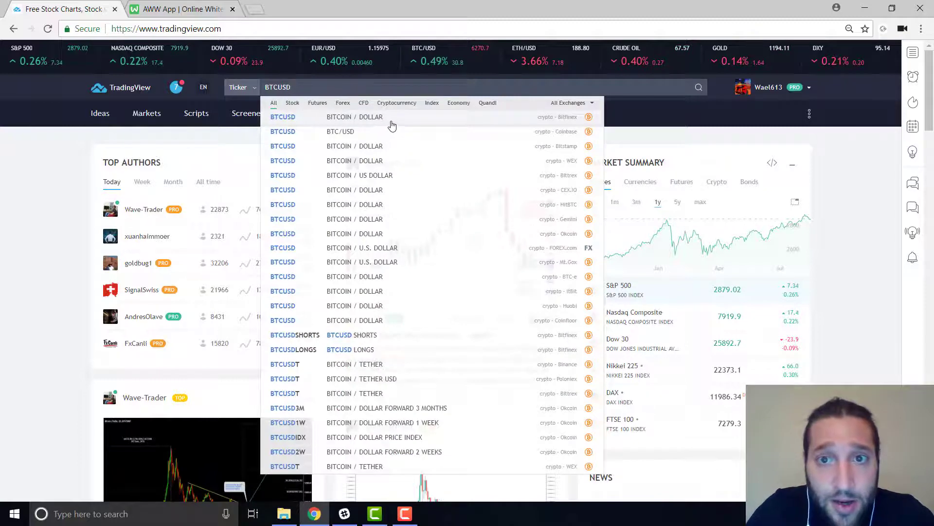
{"action": "left_click", "coordinate": [394, 121]}
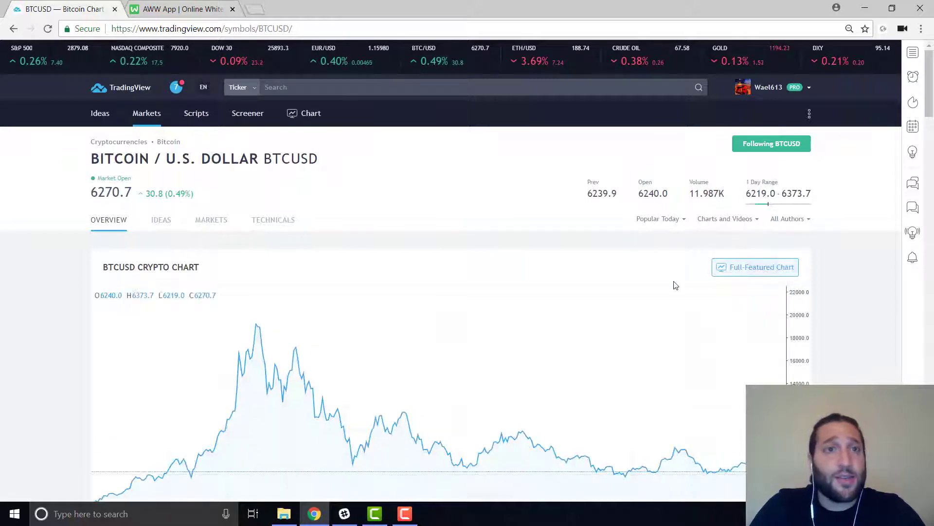
{"action": "left_click", "coordinate": [724, 275]}
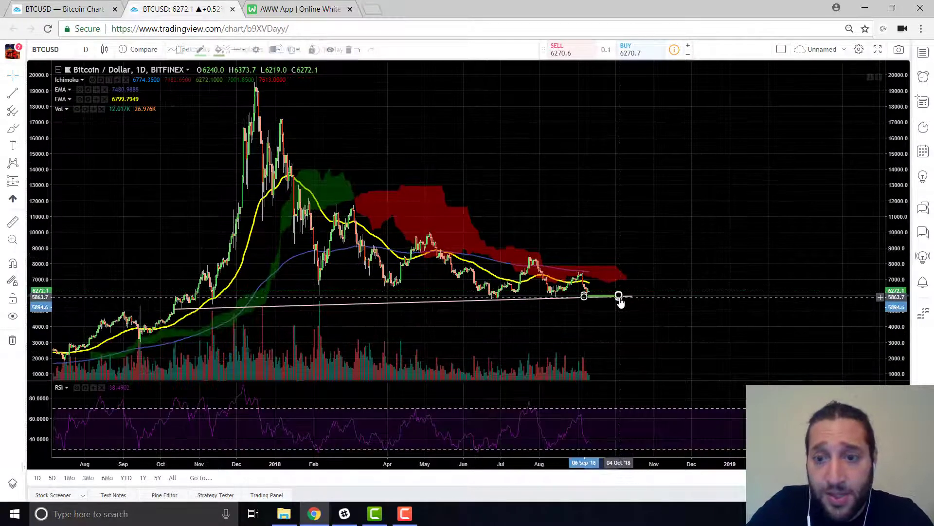
Step: Deal with the old trendline's settings and keep the chart on the 1-day interval
{"action": "double_click", "coordinate": [620, 300]}
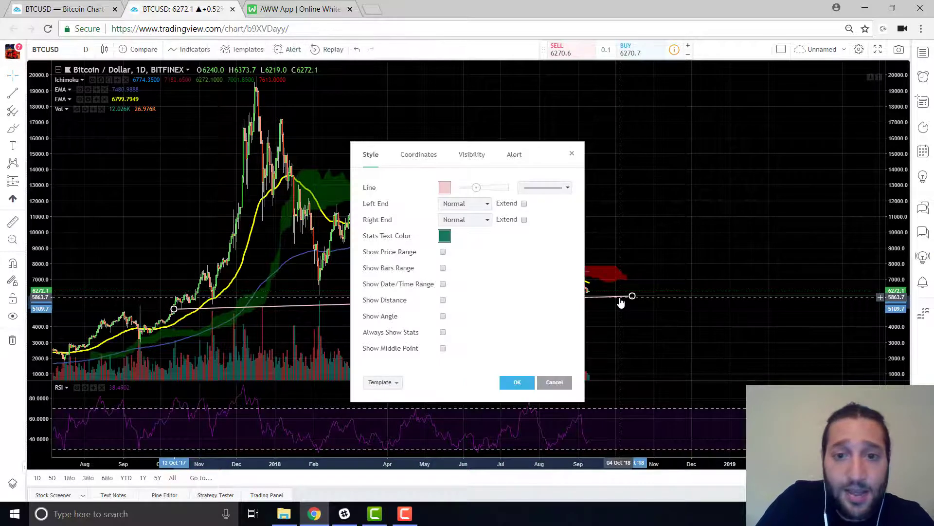
{"action": "left_click", "coordinate": [515, 387]}
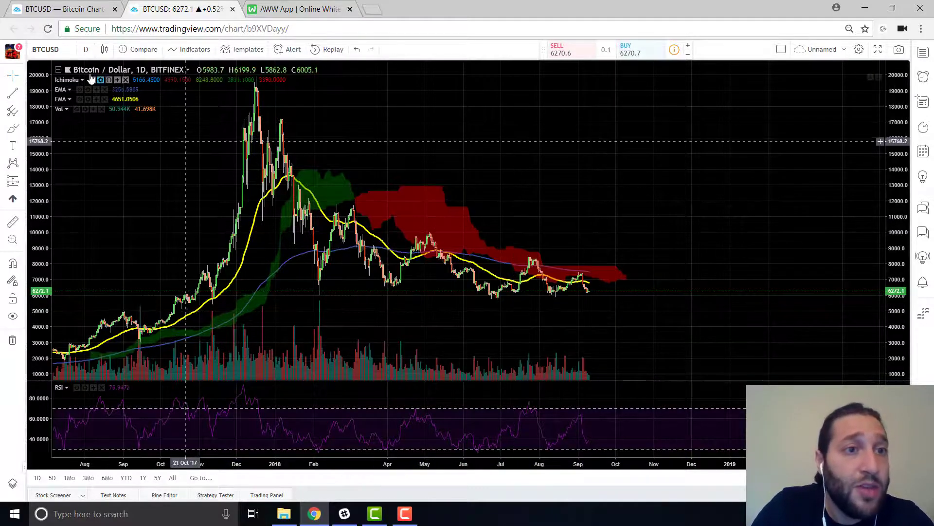
{"action": "left_click", "coordinate": [86, 49]}
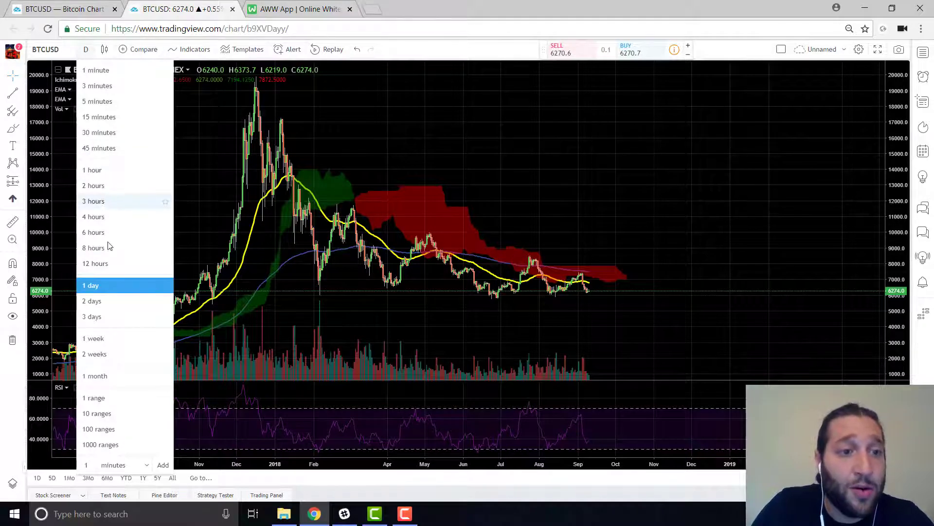
{"action": "left_click", "coordinate": [406, 146]}
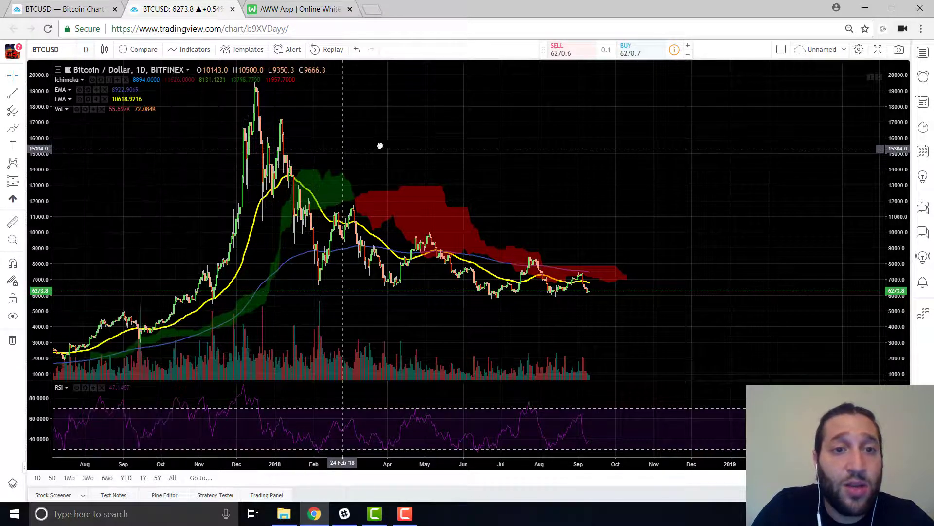
Step: Pan the chart to frame September 2017 through September 2018
{"action": "left_click_drag", "start_coordinate": [407, 146], "coordinate": [572, 136]}
{"action": "left_click_drag", "start_coordinate": [428, 207], "coordinate": [175, 195]}
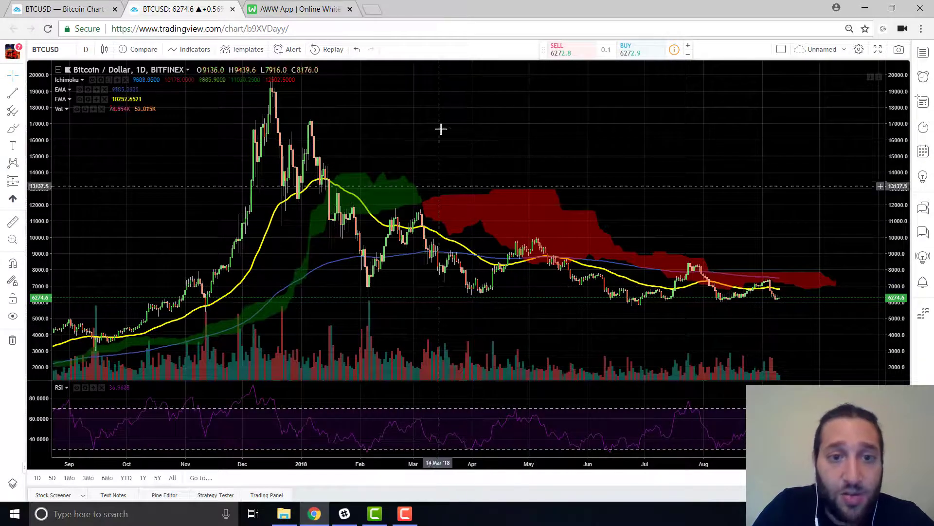
{"action": "left_click_drag", "start_coordinate": [440, 129], "coordinate": [671, 127]}
{"action": "left_click_drag", "start_coordinate": [294, 185], "coordinate": [182, 196]}
{"action": "left_click_drag", "start_coordinate": [248, 204], "coordinate": [163, 207]}
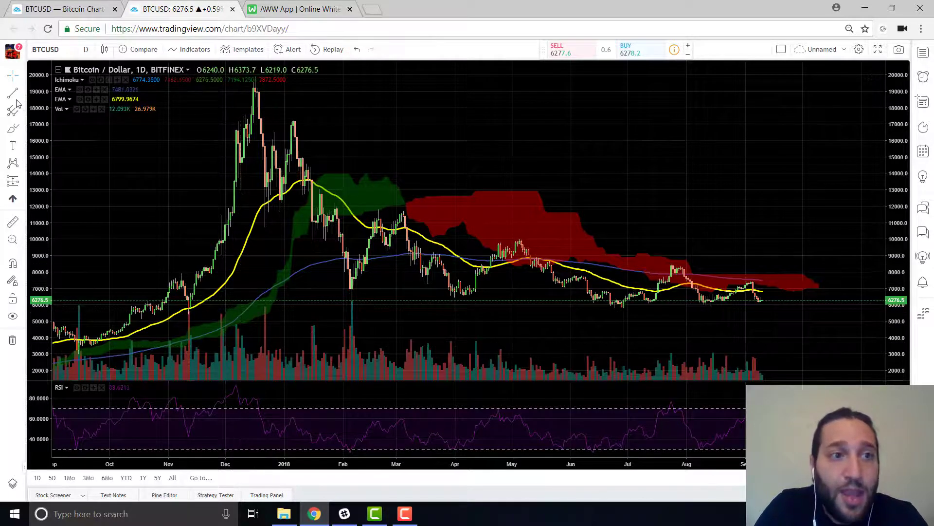
Step: Draw a trend line from the October 2017 low to past the latest candles
{"action": "left_click", "coordinate": [133, 319]}
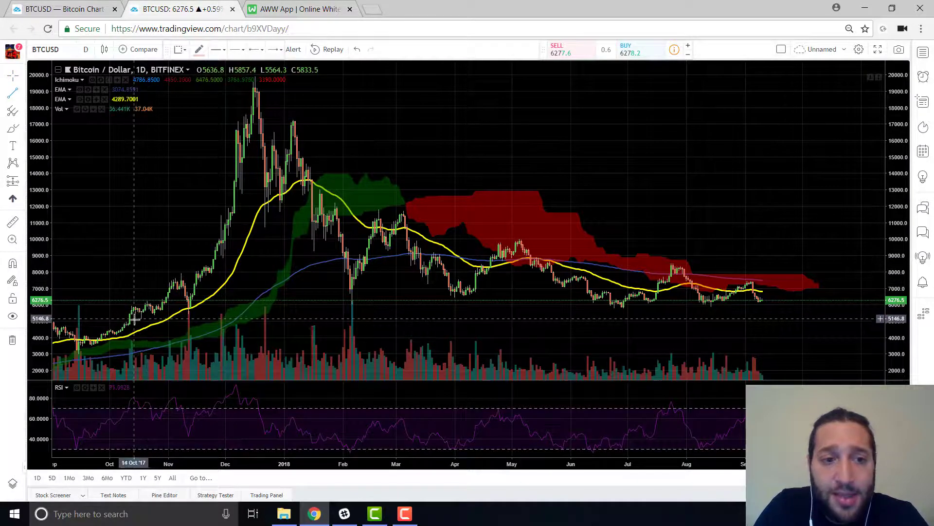
{"action": "left_click", "coordinate": [241, 331]}
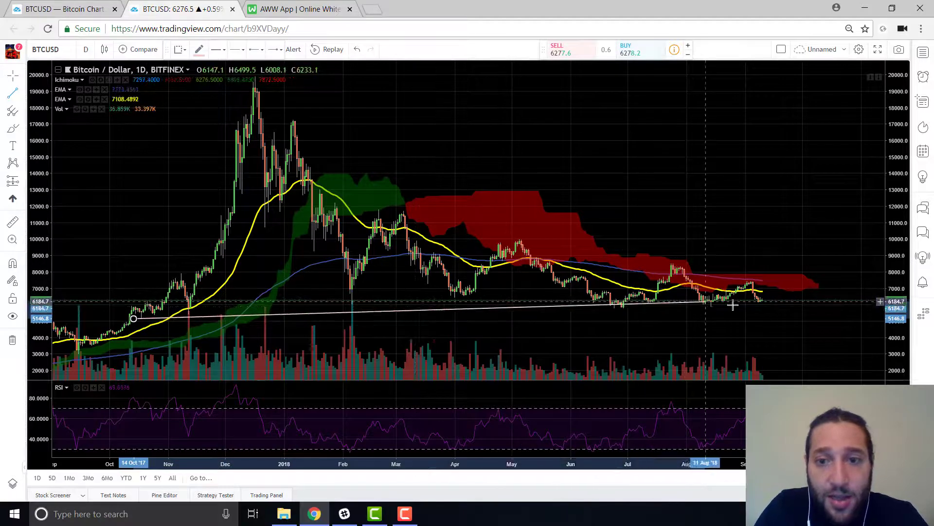
{"action": "left_click", "coordinate": [790, 306]}
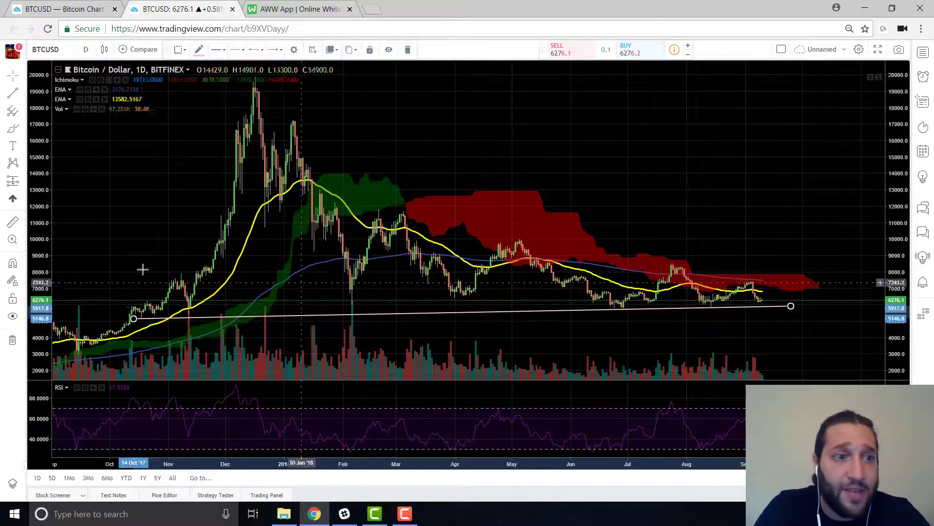
Step: Measure from the early-February 2018 low to the March high (about 86% over 32 bars), then dismiss it
{"action": "left_click", "coordinate": [351, 300]}
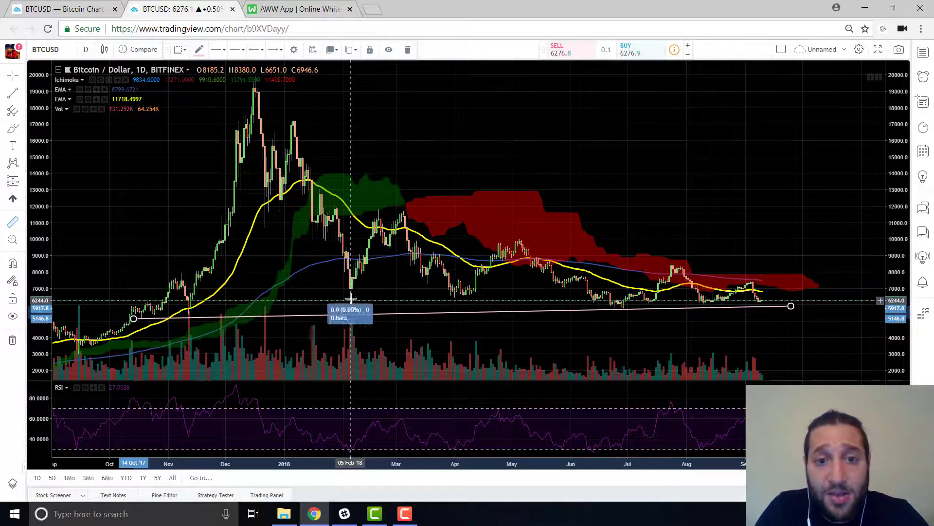
{"action": "left_click", "coordinate": [411, 213]}
{"action": "left_click", "coordinate": [350, 306]}
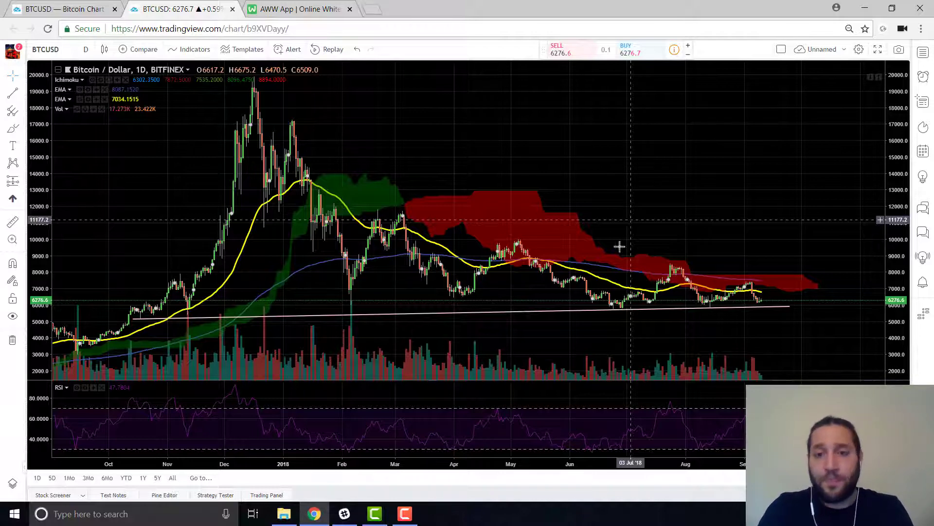
Step: Zoom out and pan back so the chart spans mid-2016 through 2018
{"action": "scroll", "coordinate": [589, 320], "scroll_direction": "down", "scroll_amount": 2}
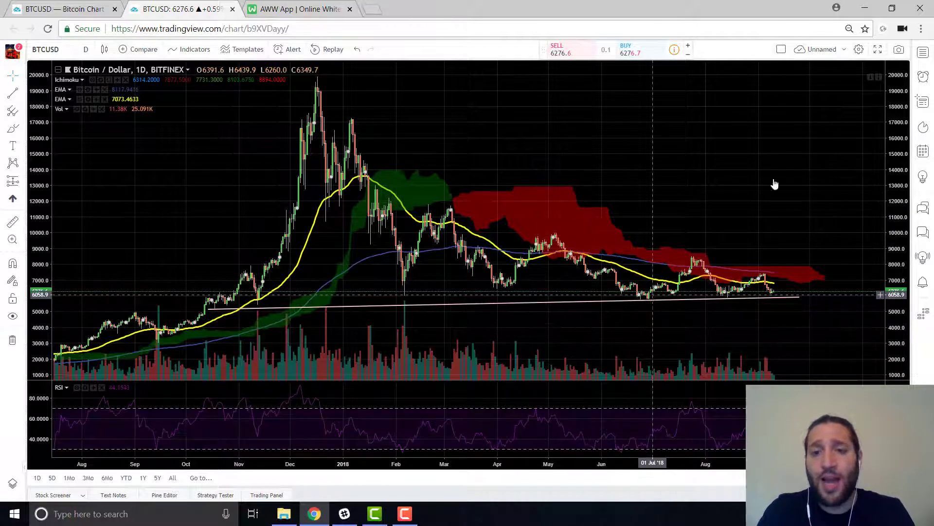
{"action": "left_click_drag", "start_coordinate": [778, 175], "coordinate": [641, 173]}
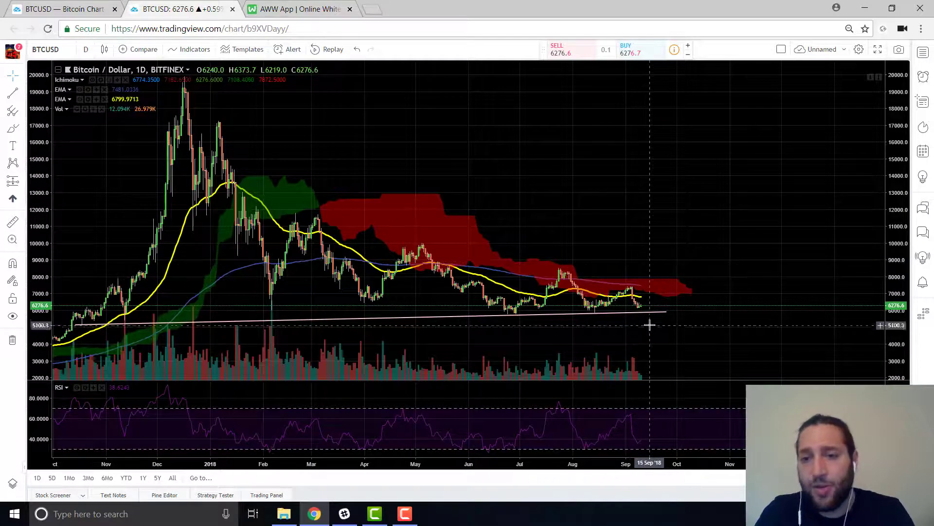
{"action": "scroll", "coordinate": [652, 316], "scroll_direction": "down", "scroll_amount": 3}
{"action": "scroll", "coordinate": [686, 291], "scroll_direction": "down", "scroll_amount": 2}
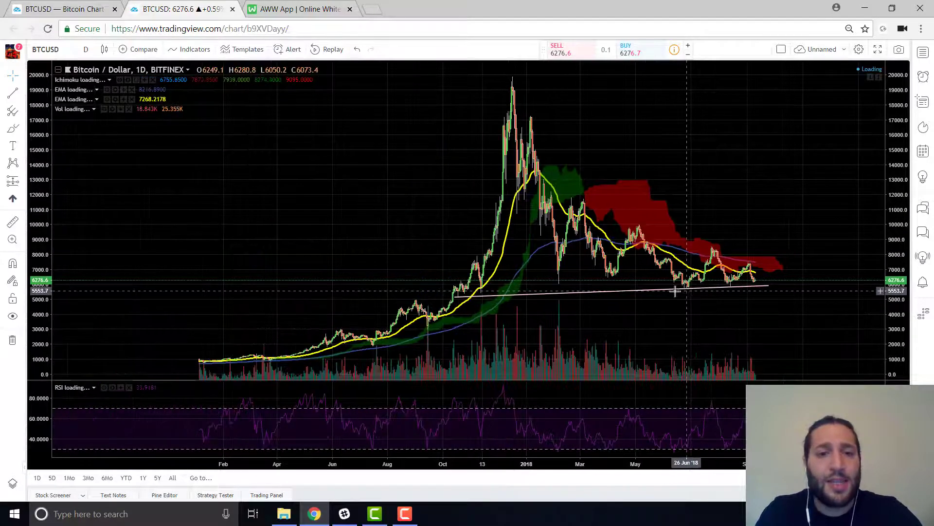
{"action": "left_click_drag", "start_coordinate": [304, 305], "coordinate": [367, 258]}
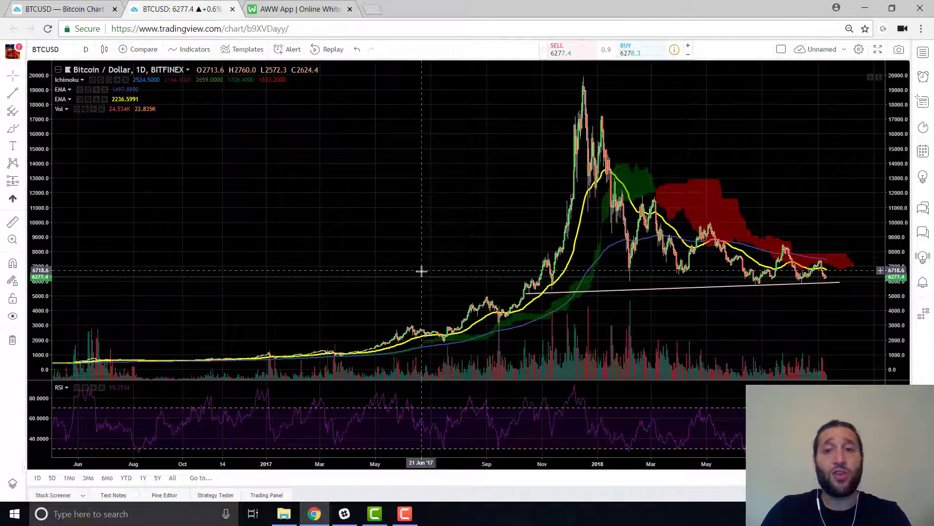
Step: Measure the late-June 2018 low to late-July high bounce: +2480.6 (42.25%) over 31 bars
{"action": "scroll", "coordinate": [422, 272], "scroll_direction": "up", "scroll_amount": 5}
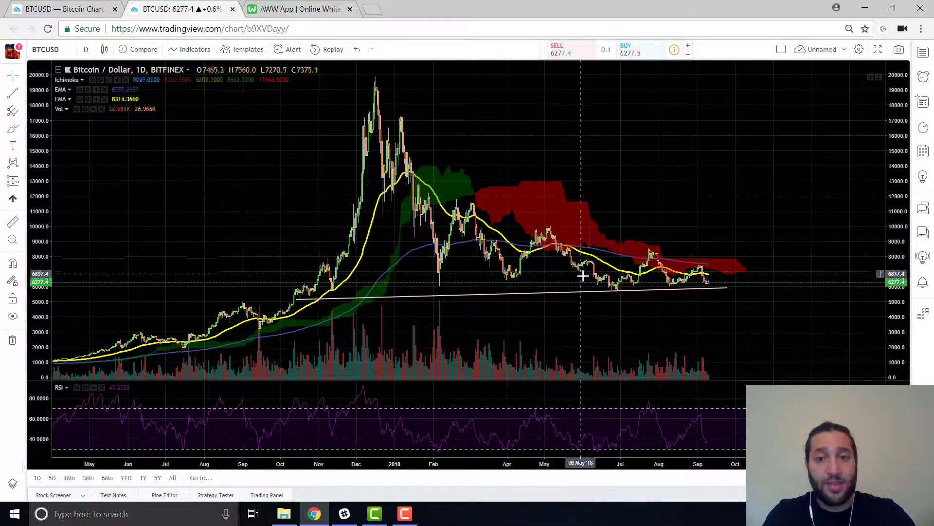
{"action": "left_click", "coordinate": [610, 292]}
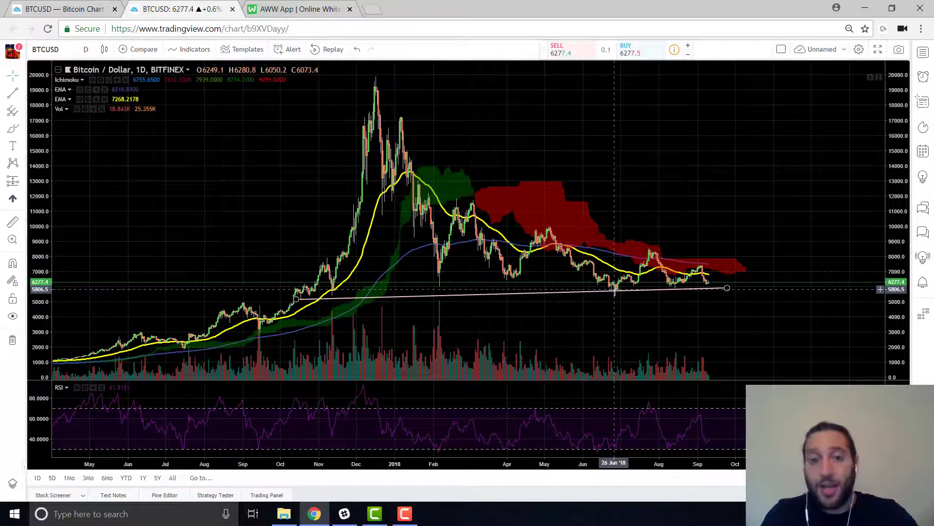
{"action": "left_click", "coordinate": [292, 250]}
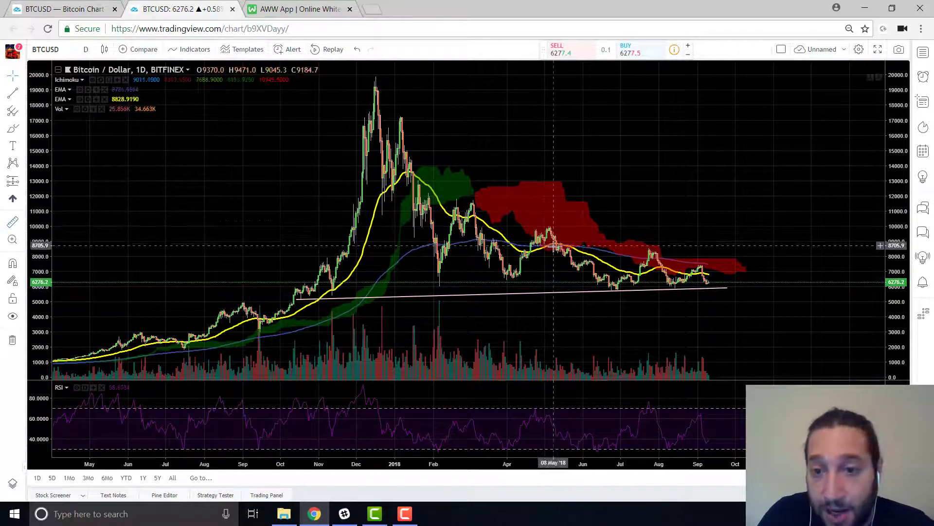
{"action": "left_click", "coordinate": [619, 288]}
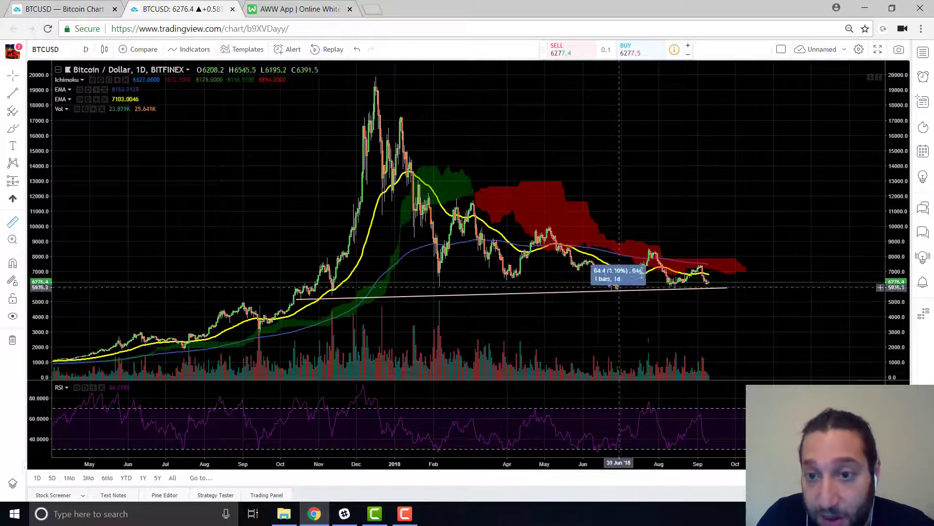
{"action": "left_click", "coordinate": [656, 251]}
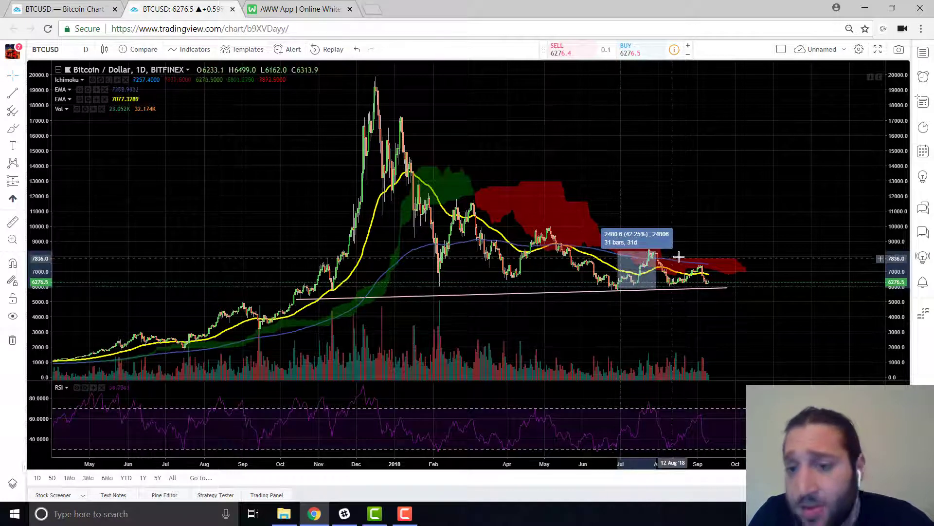
Step: Dismiss the 42.25% measurement box so only the rising support trendline remains
{"action": "left_click", "coordinate": [727, 205]}
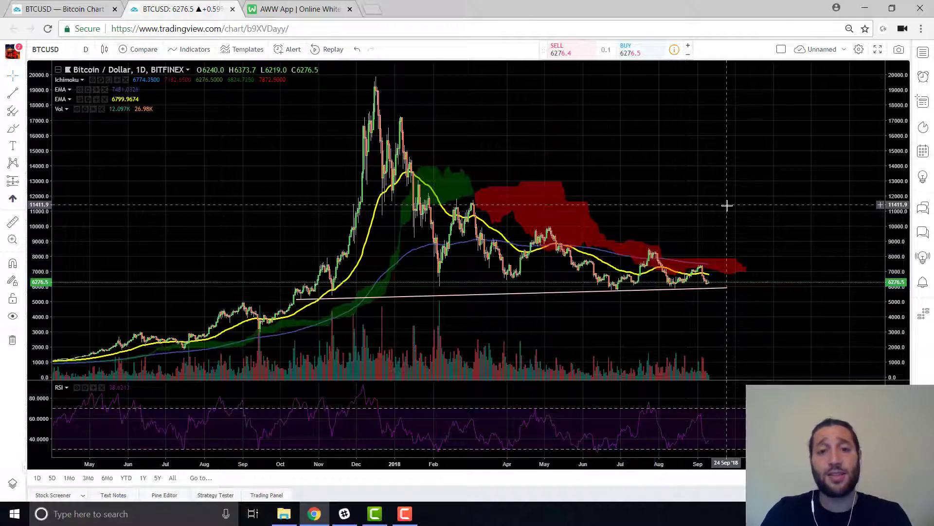